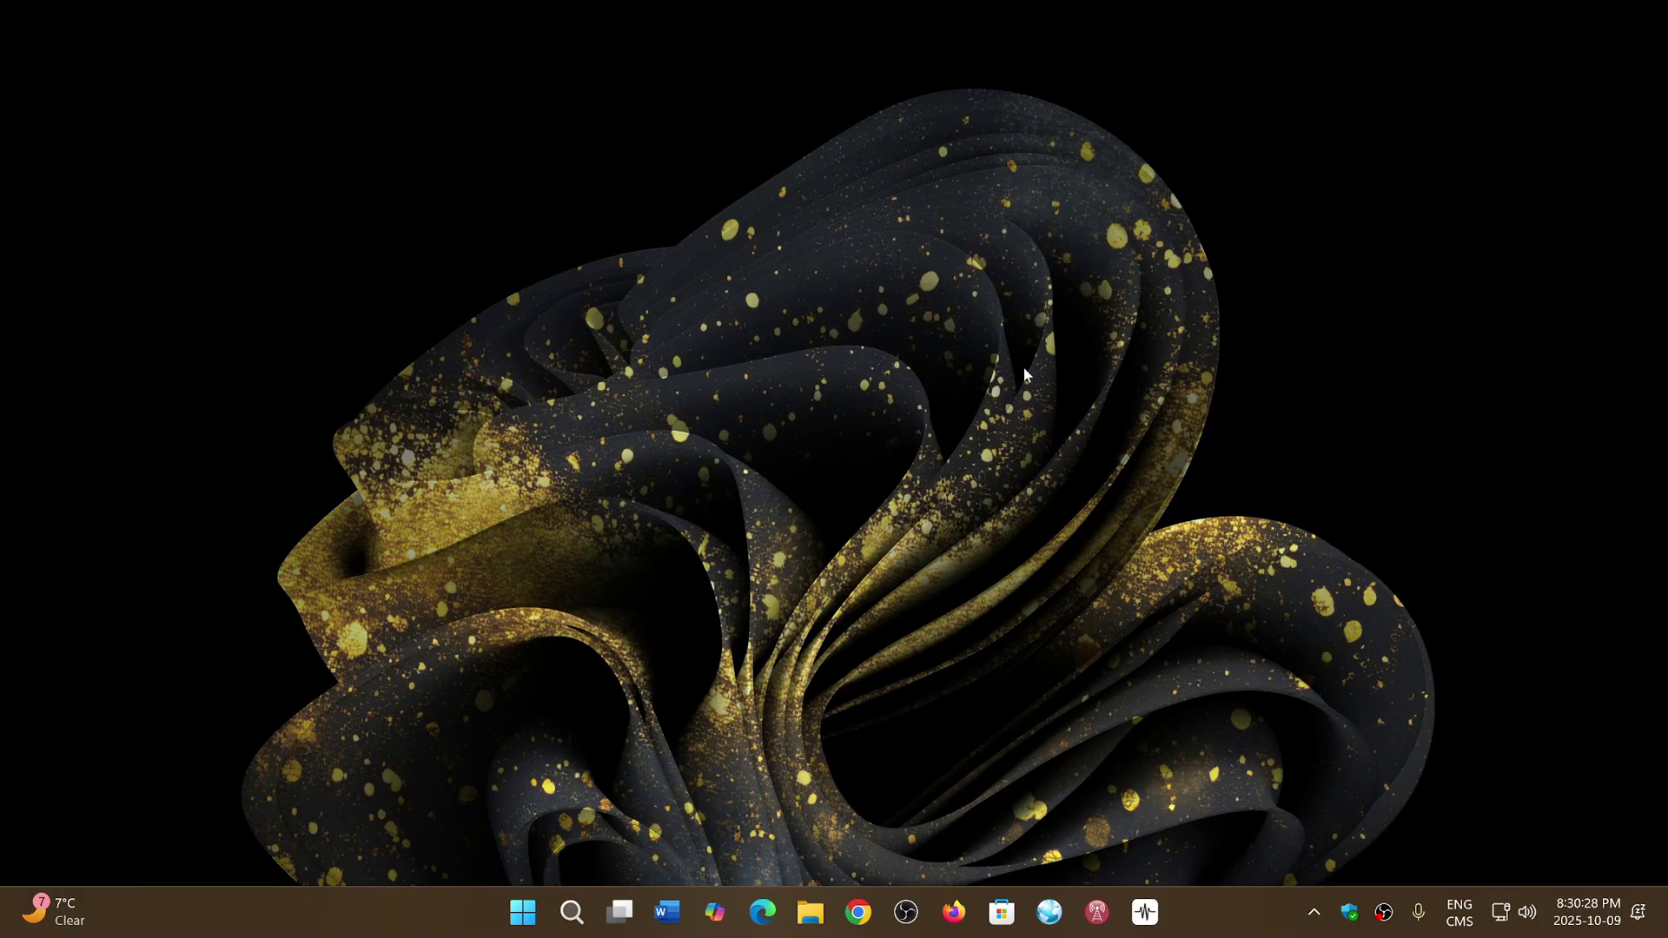
Step: Open the Start menu from the taskbar Start button
click(523, 912)
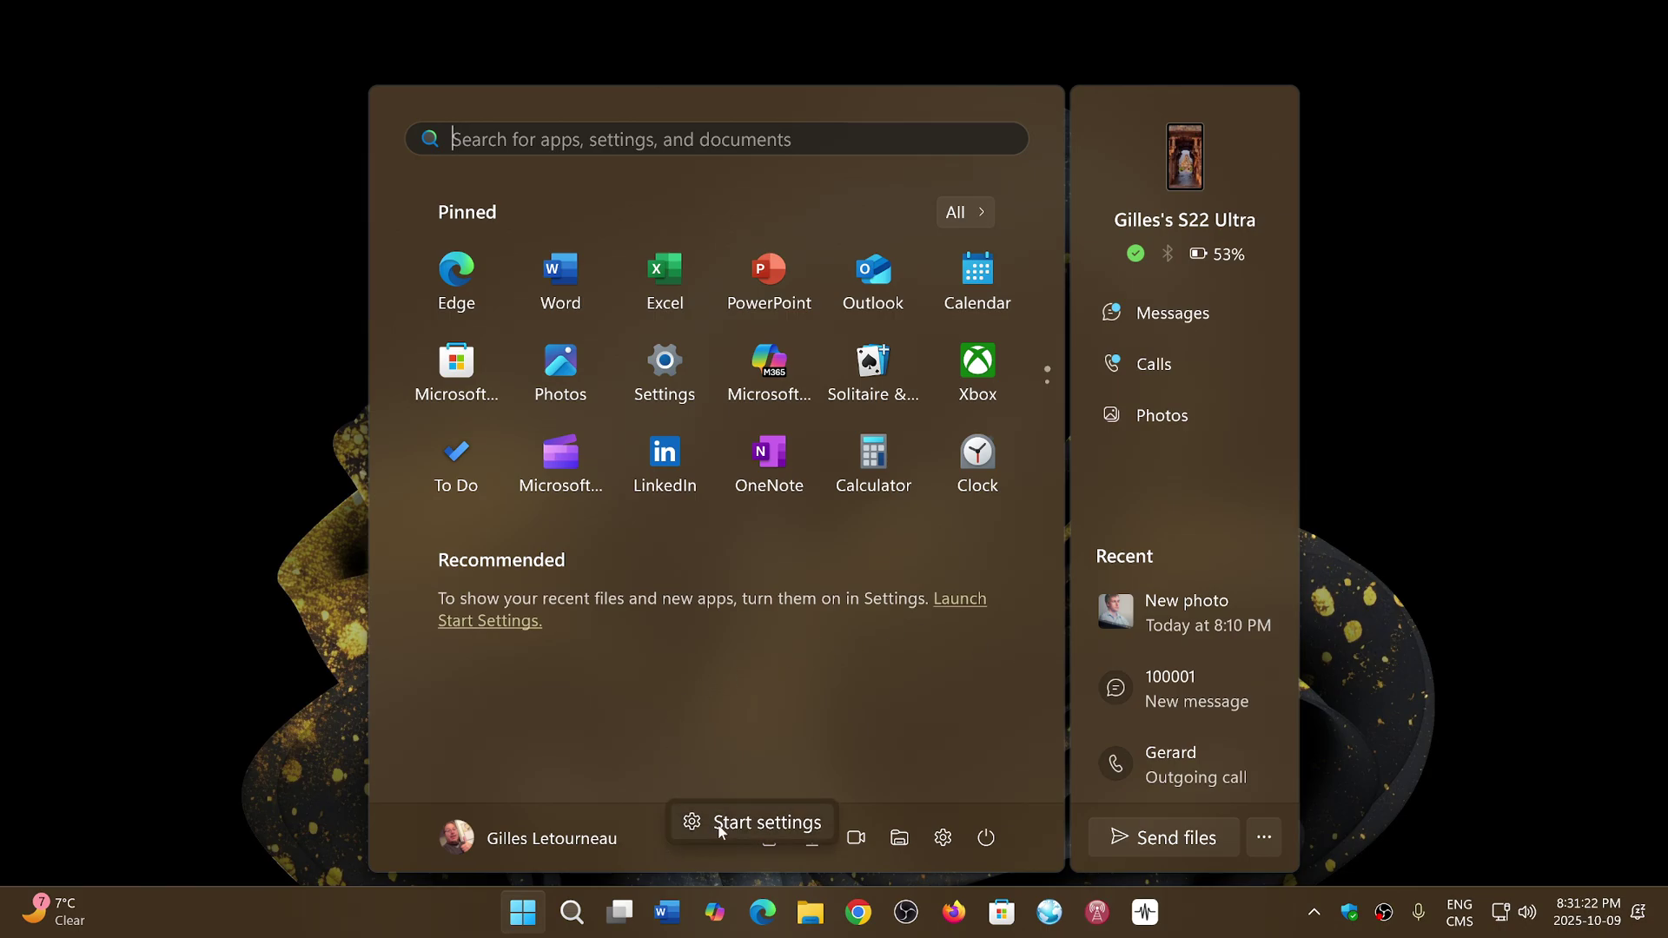
Step: Go from Start settings to the Folders page, showing Settings, File Explorer, Documents, Downloads and Videos on
click(725, 830)
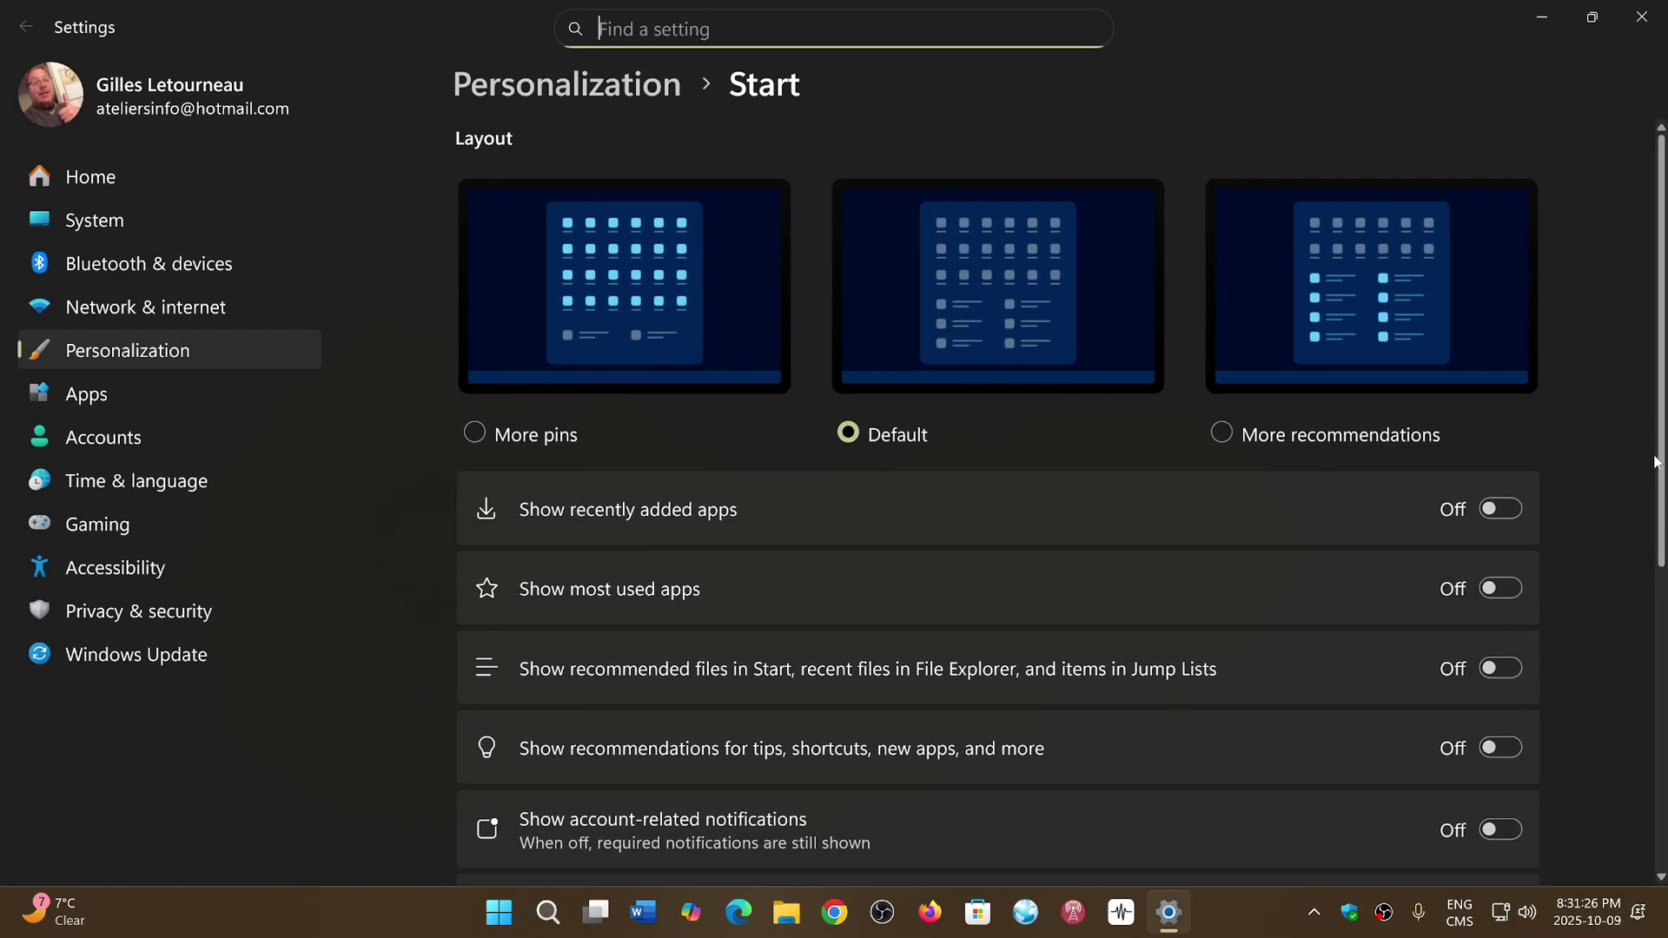
drag(1657, 461, 1659, 645)
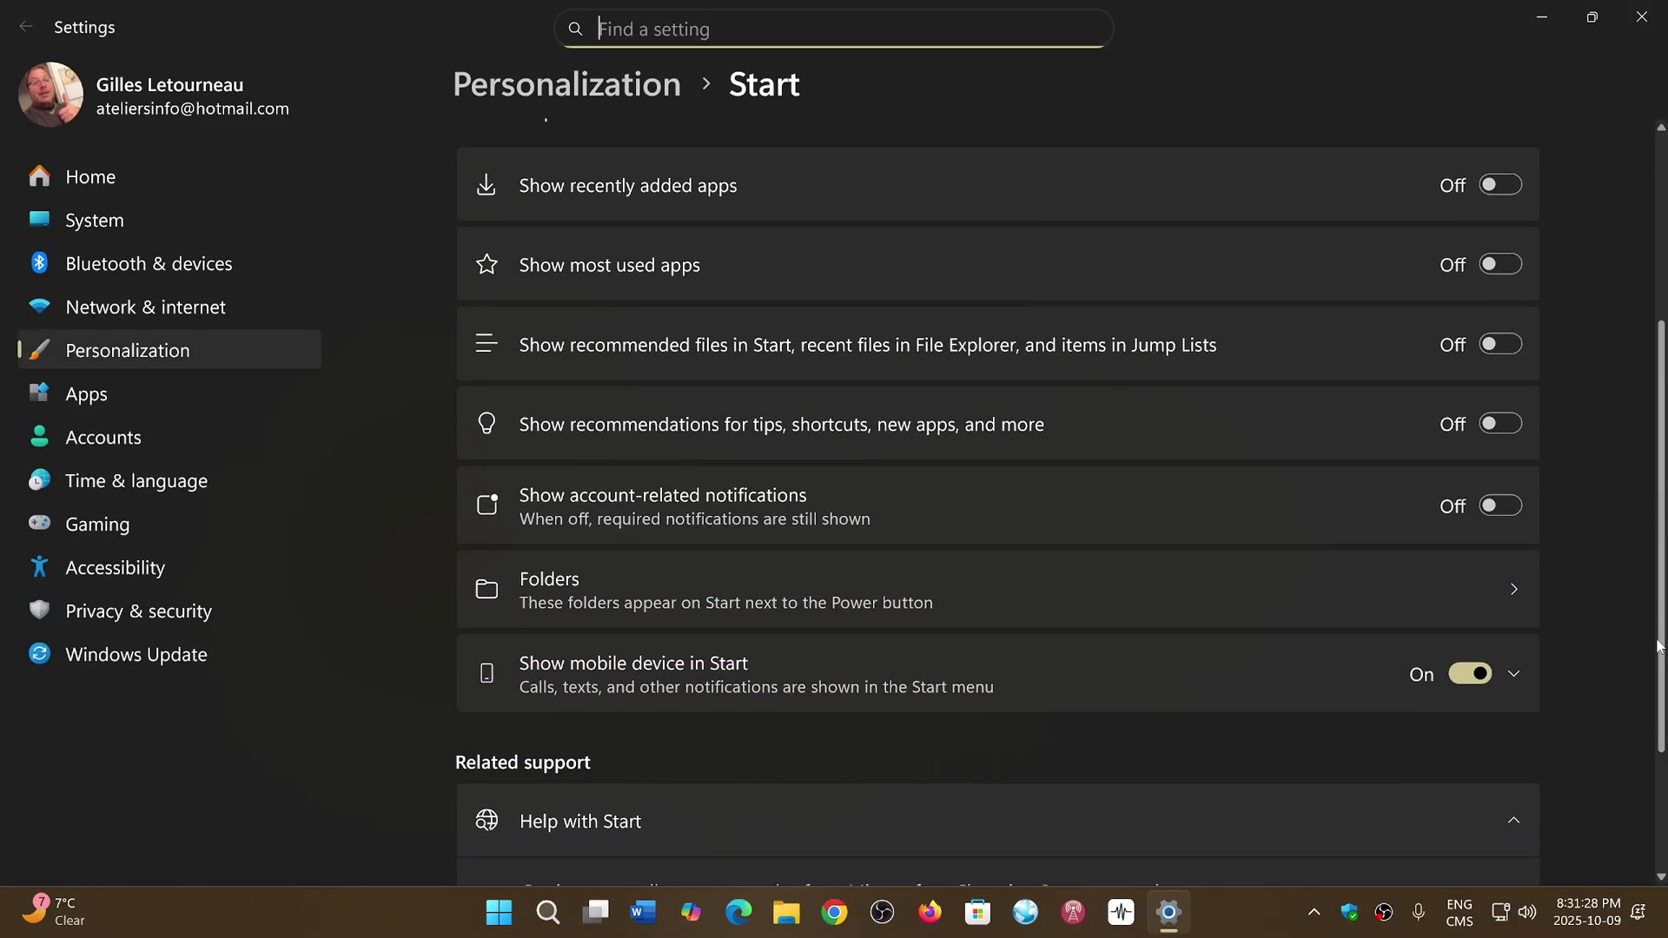
click(1154, 600)
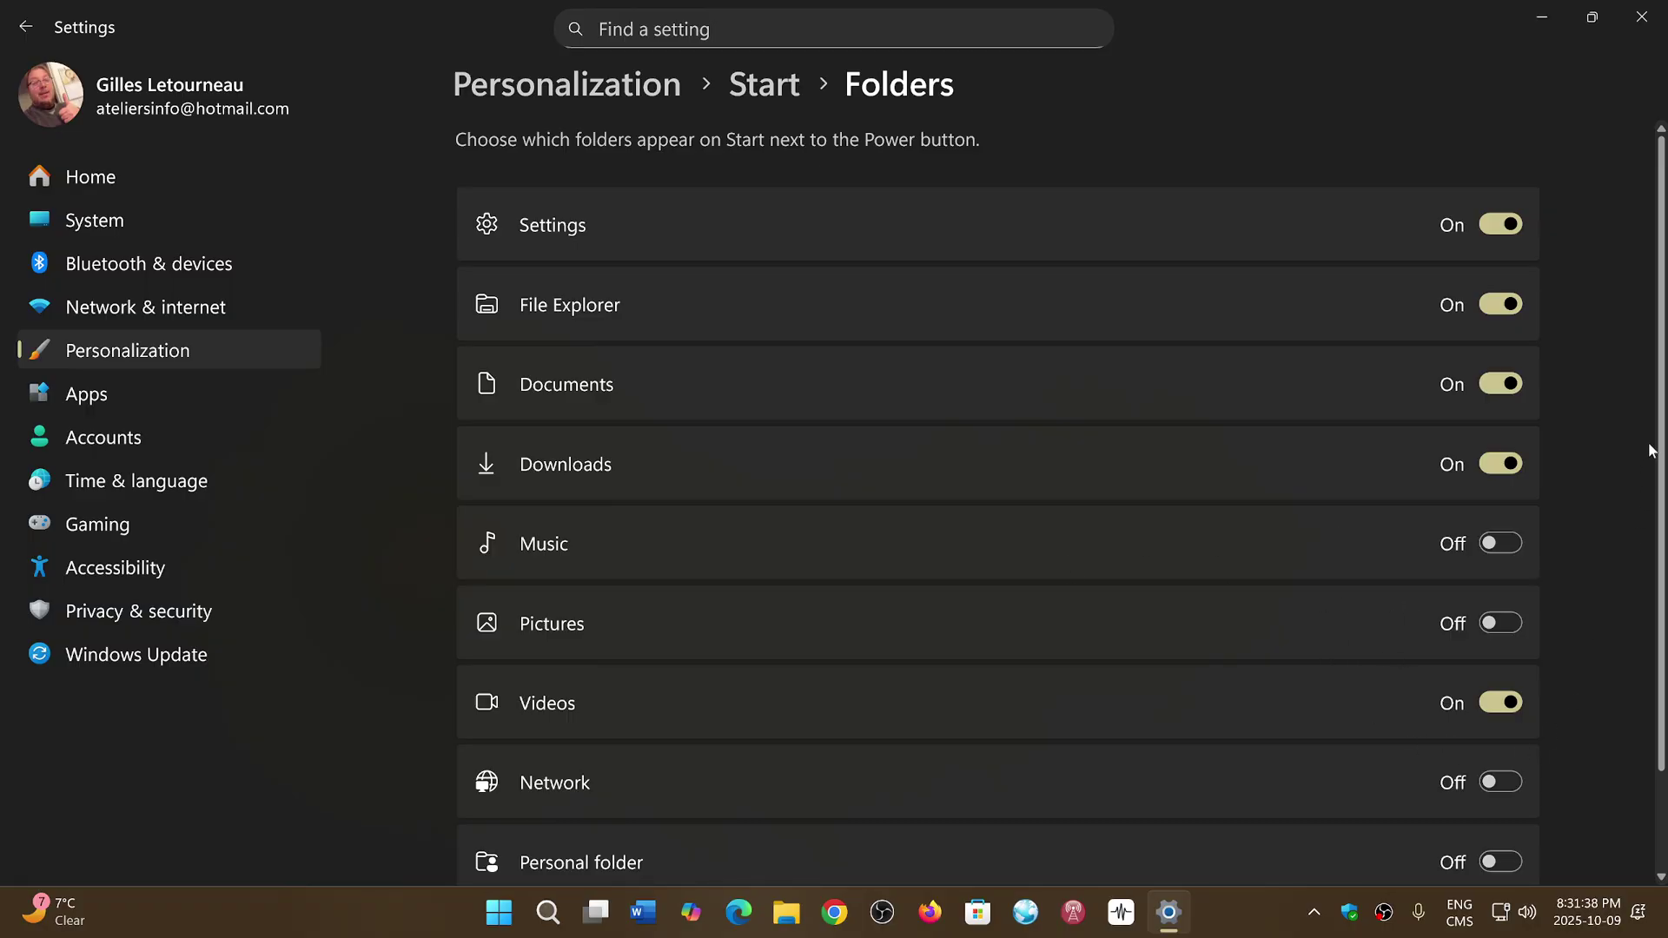
scroll(1664, 490, down, 1)
scroll(1655, 535, down, 2)
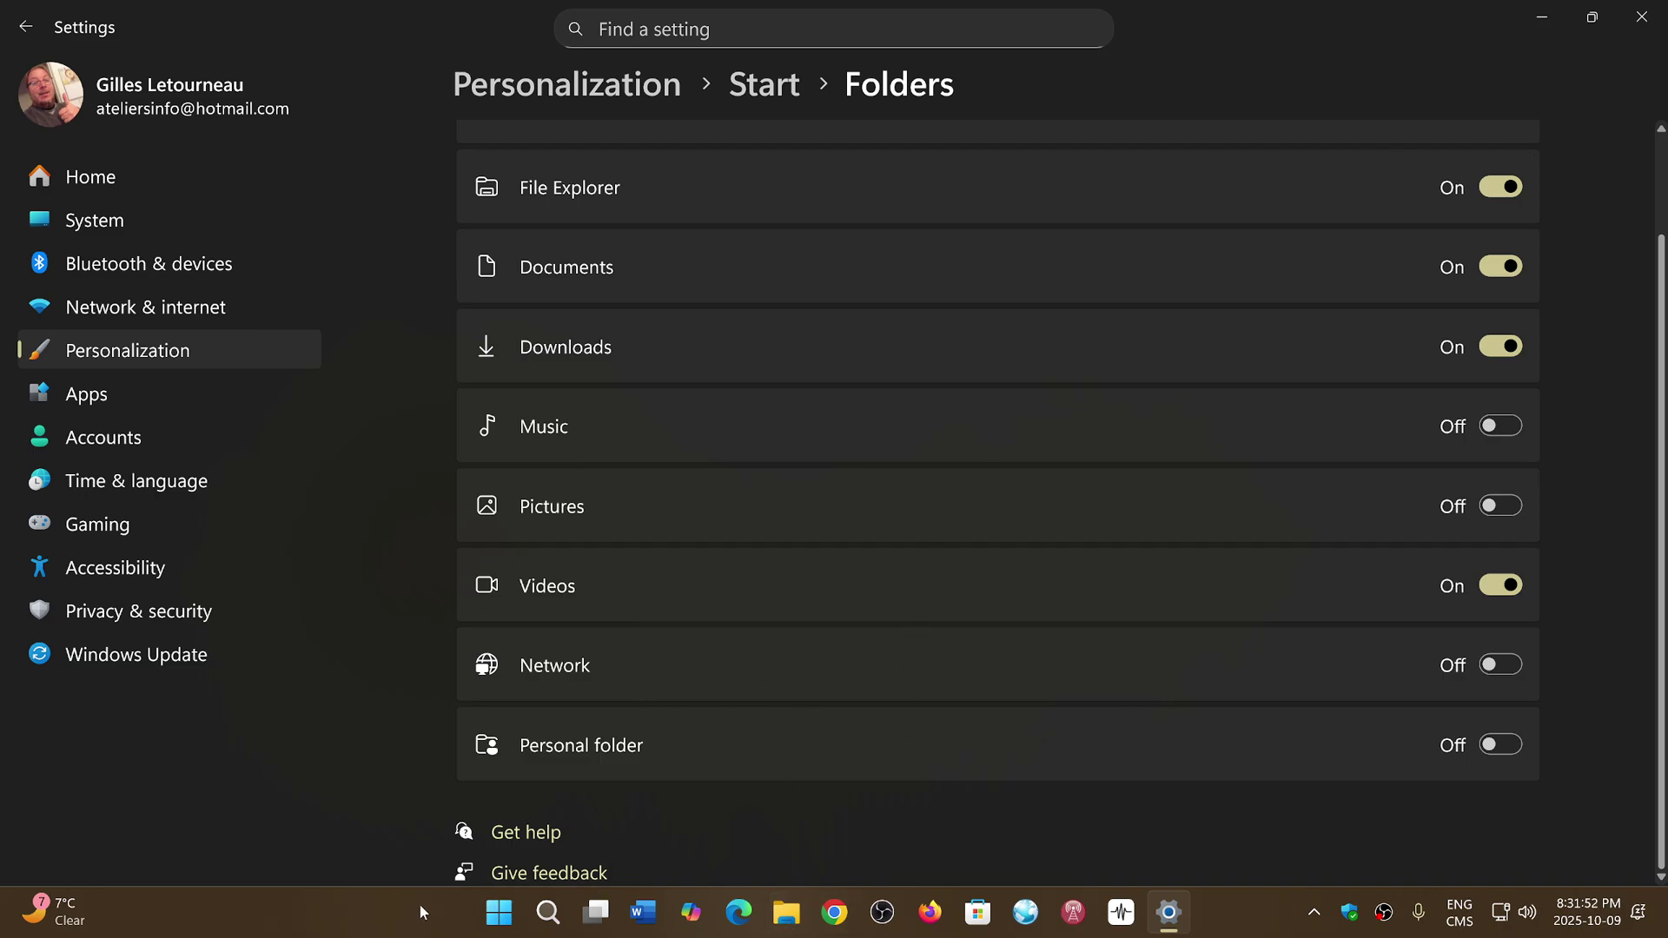
click(495, 919)
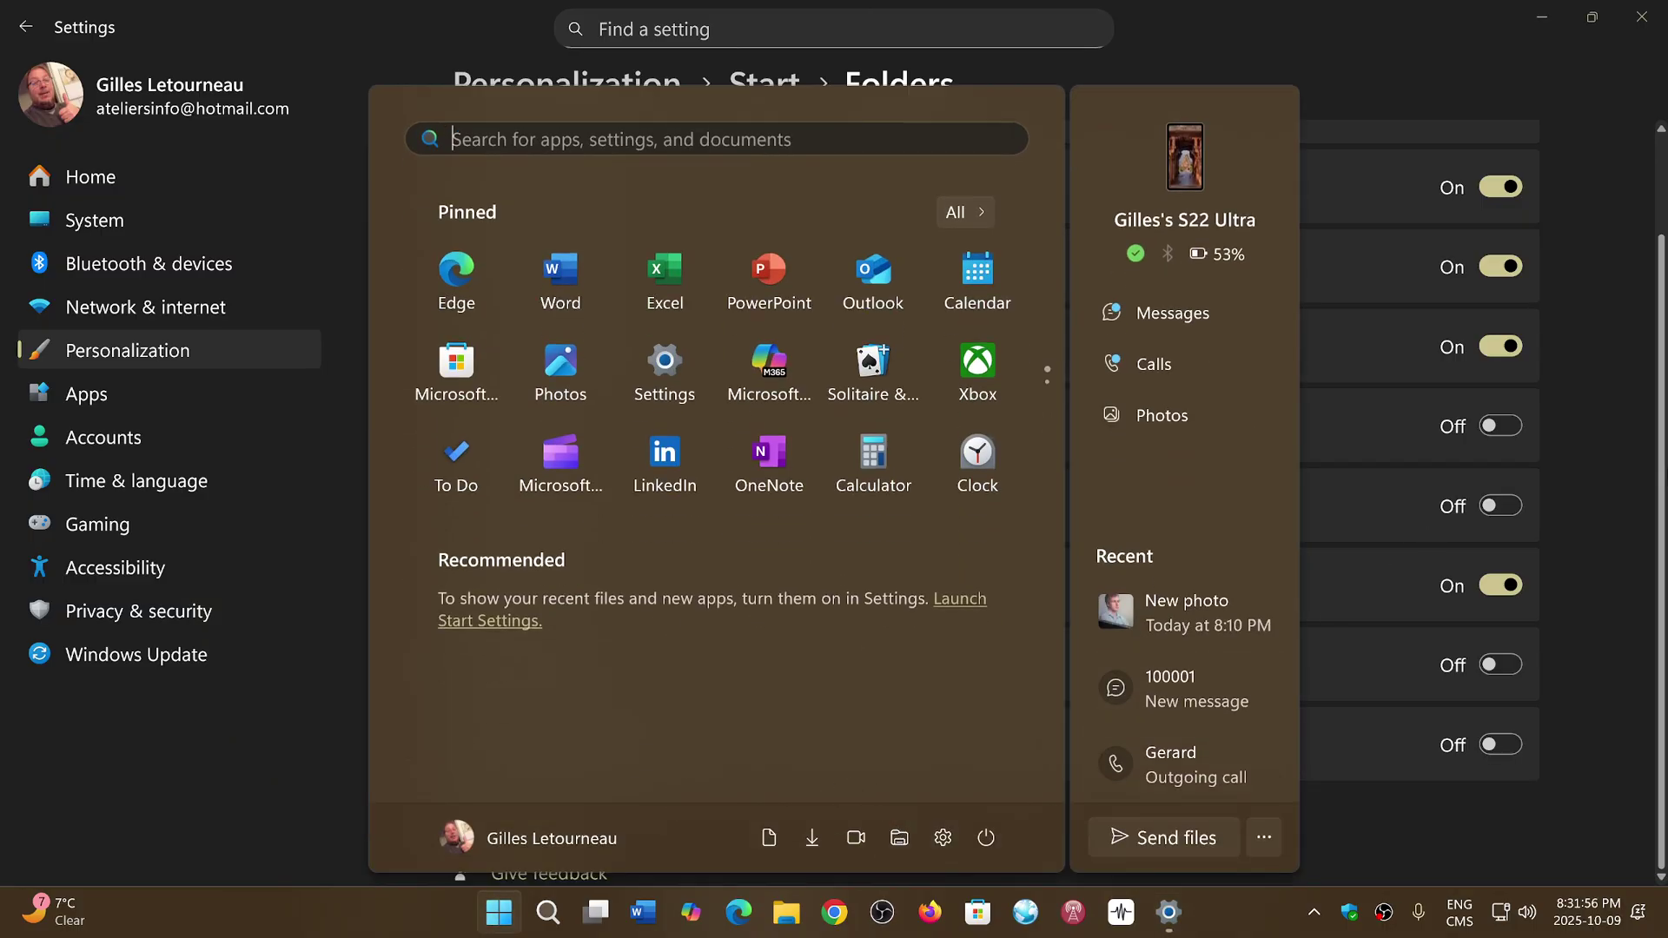
click(1637, 473)
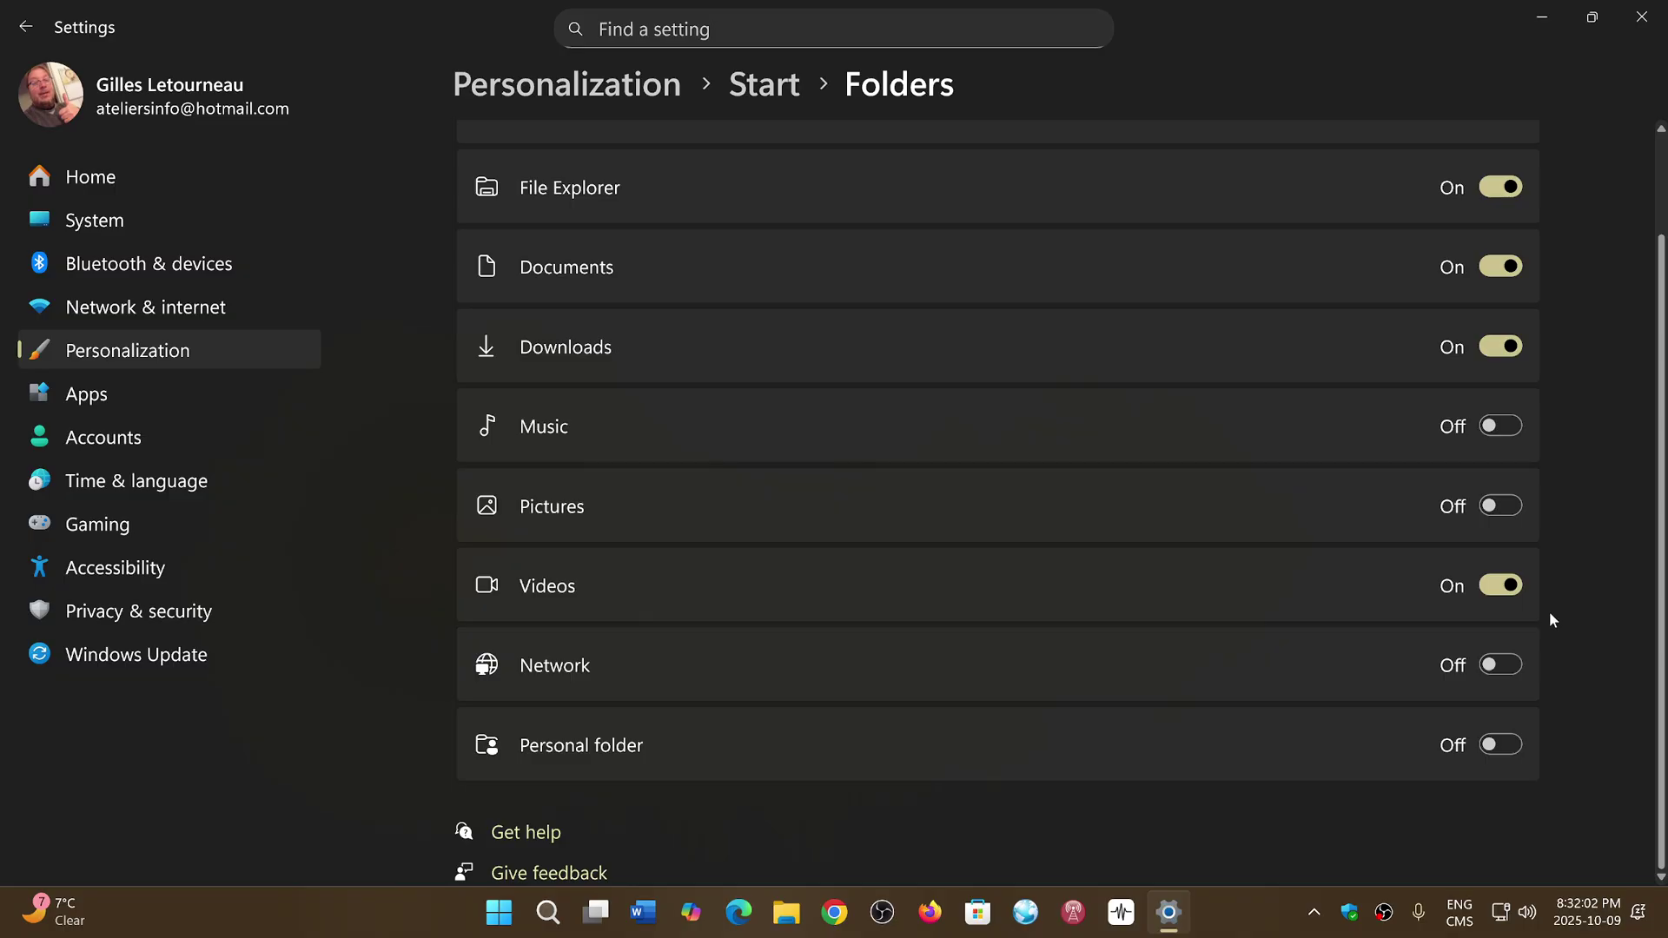
scroll(1495, 509, up, 2)
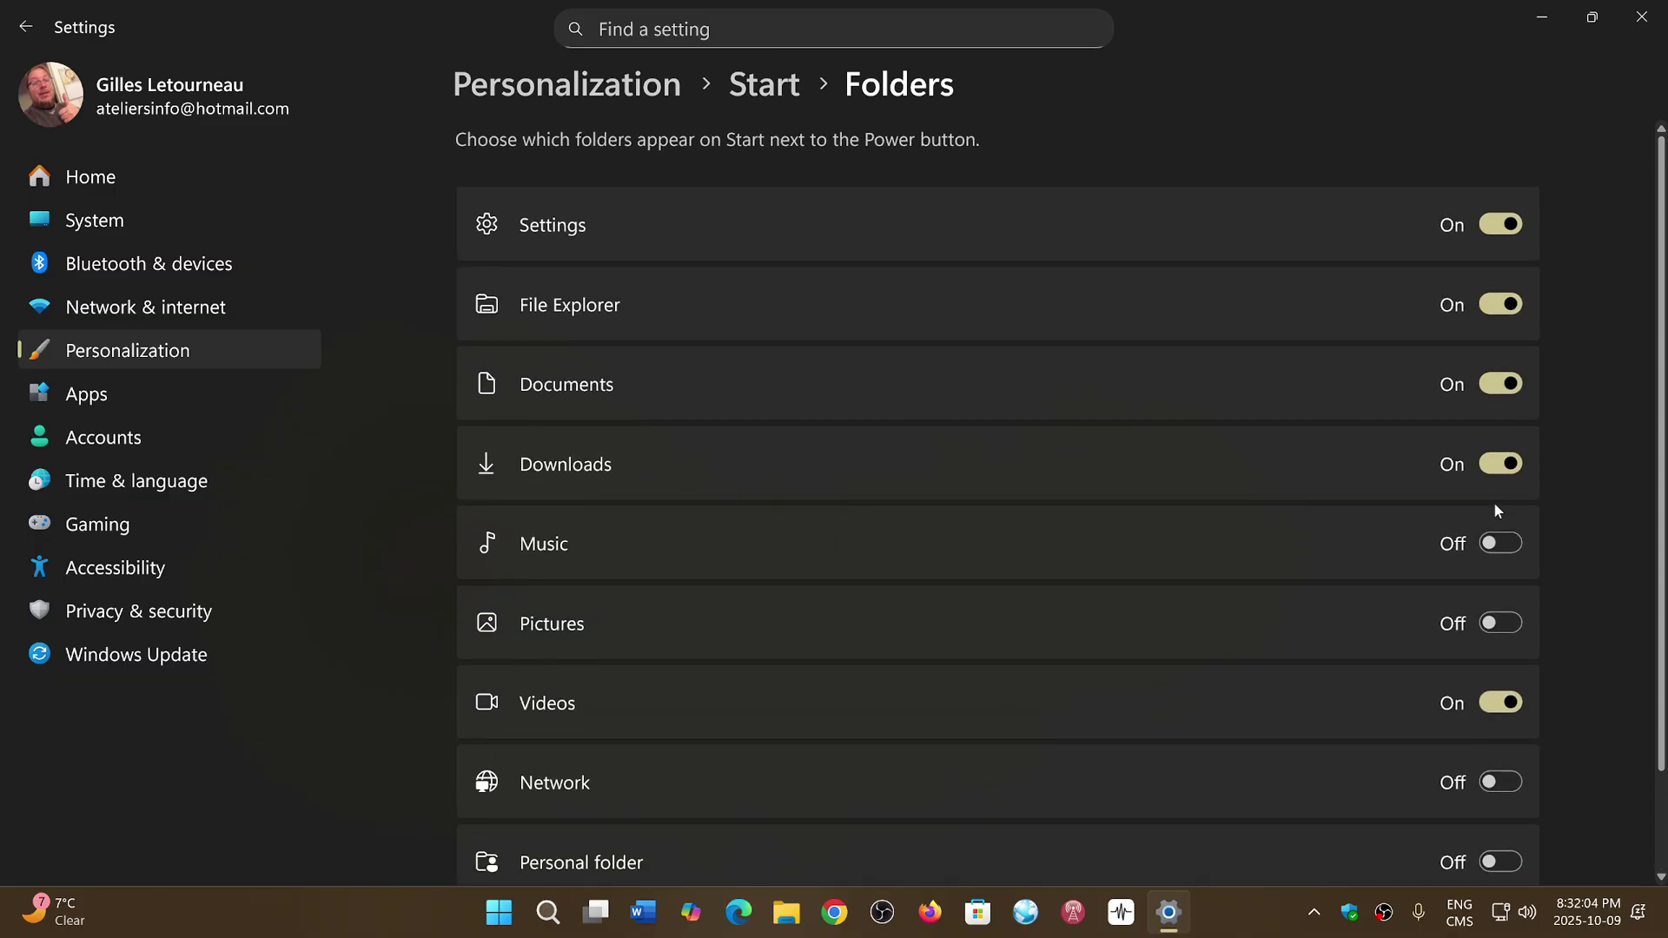
click(1500, 224)
click(499, 913)
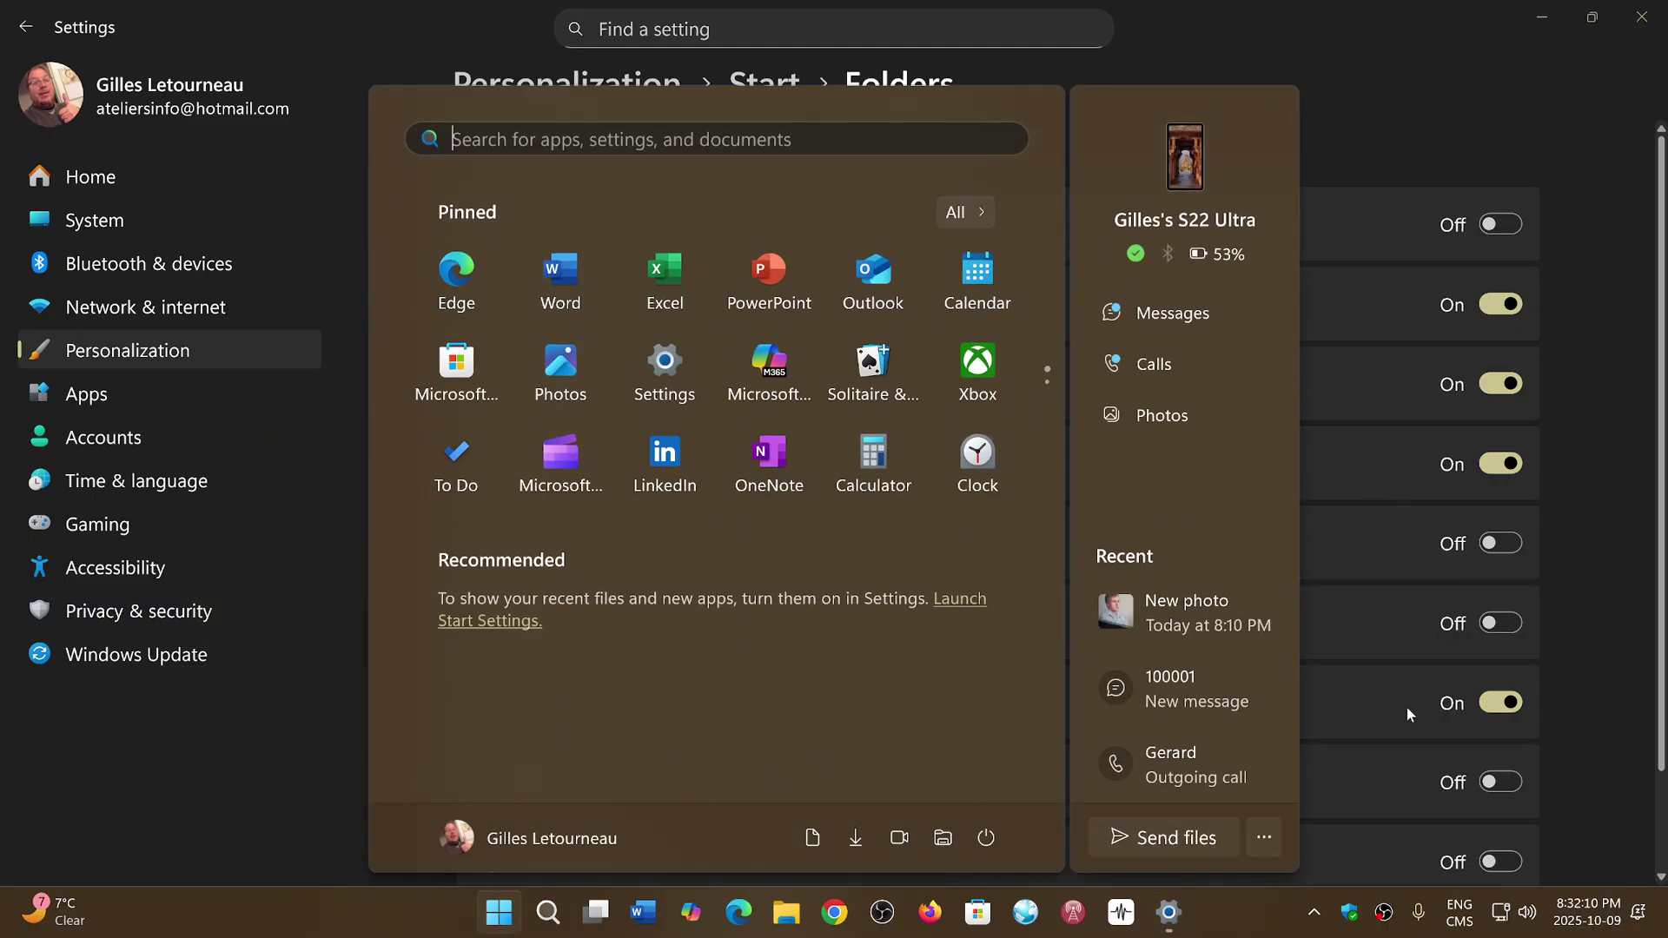
click(1617, 619)
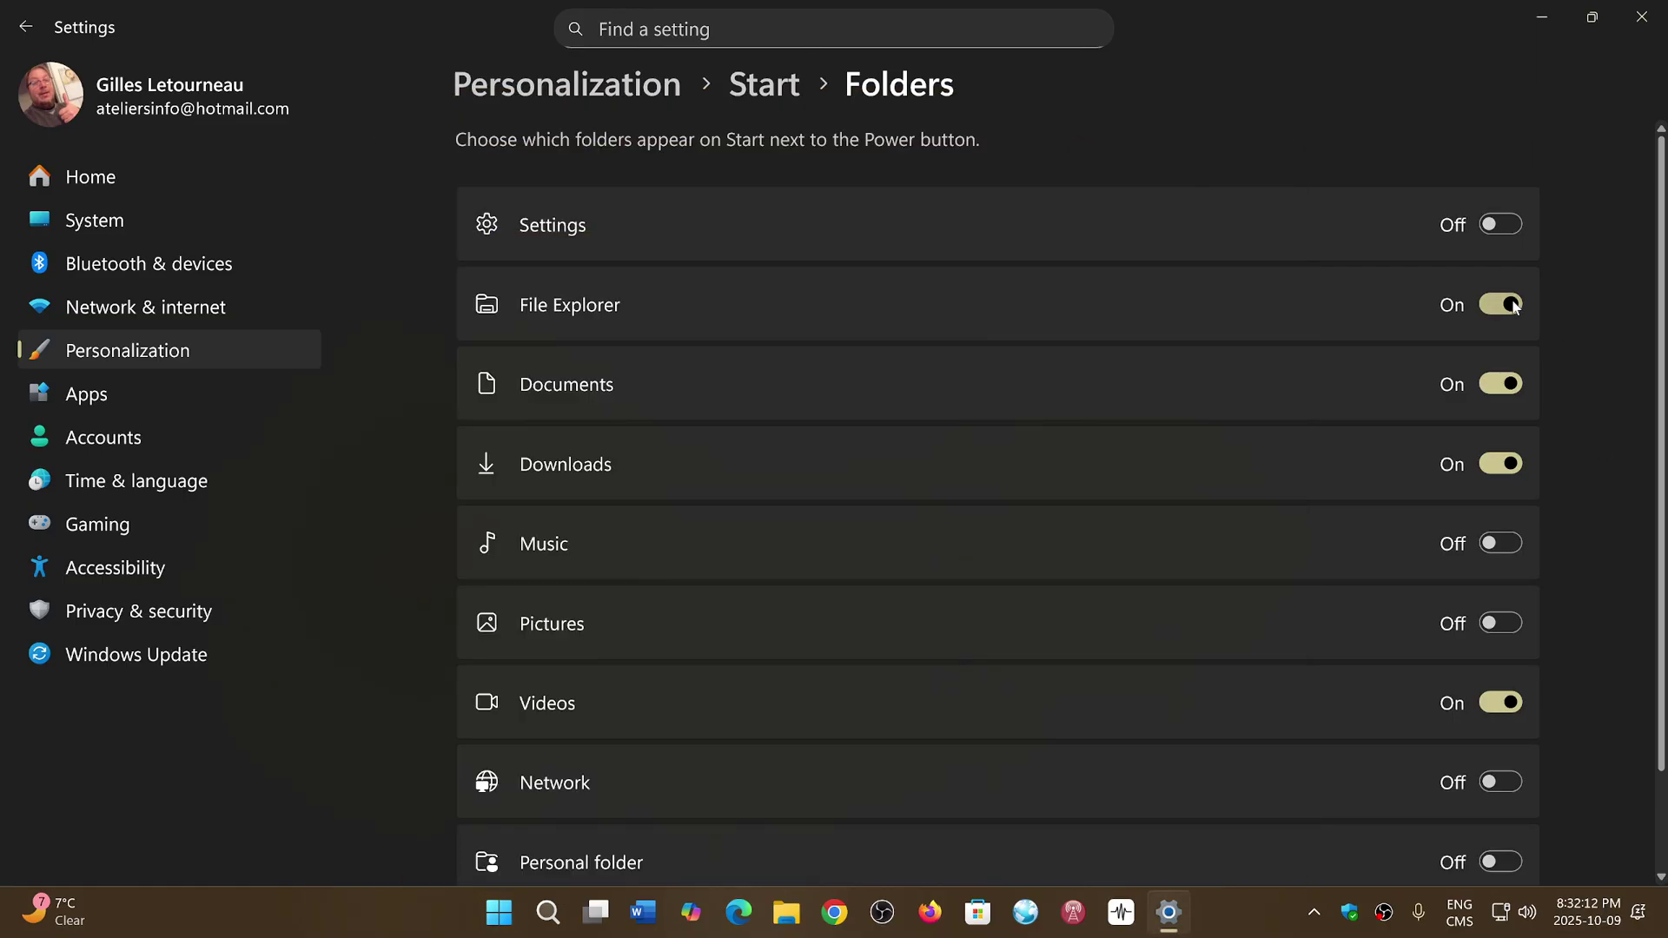
click(1502, 229)
scroll(740, 249, down, 2)
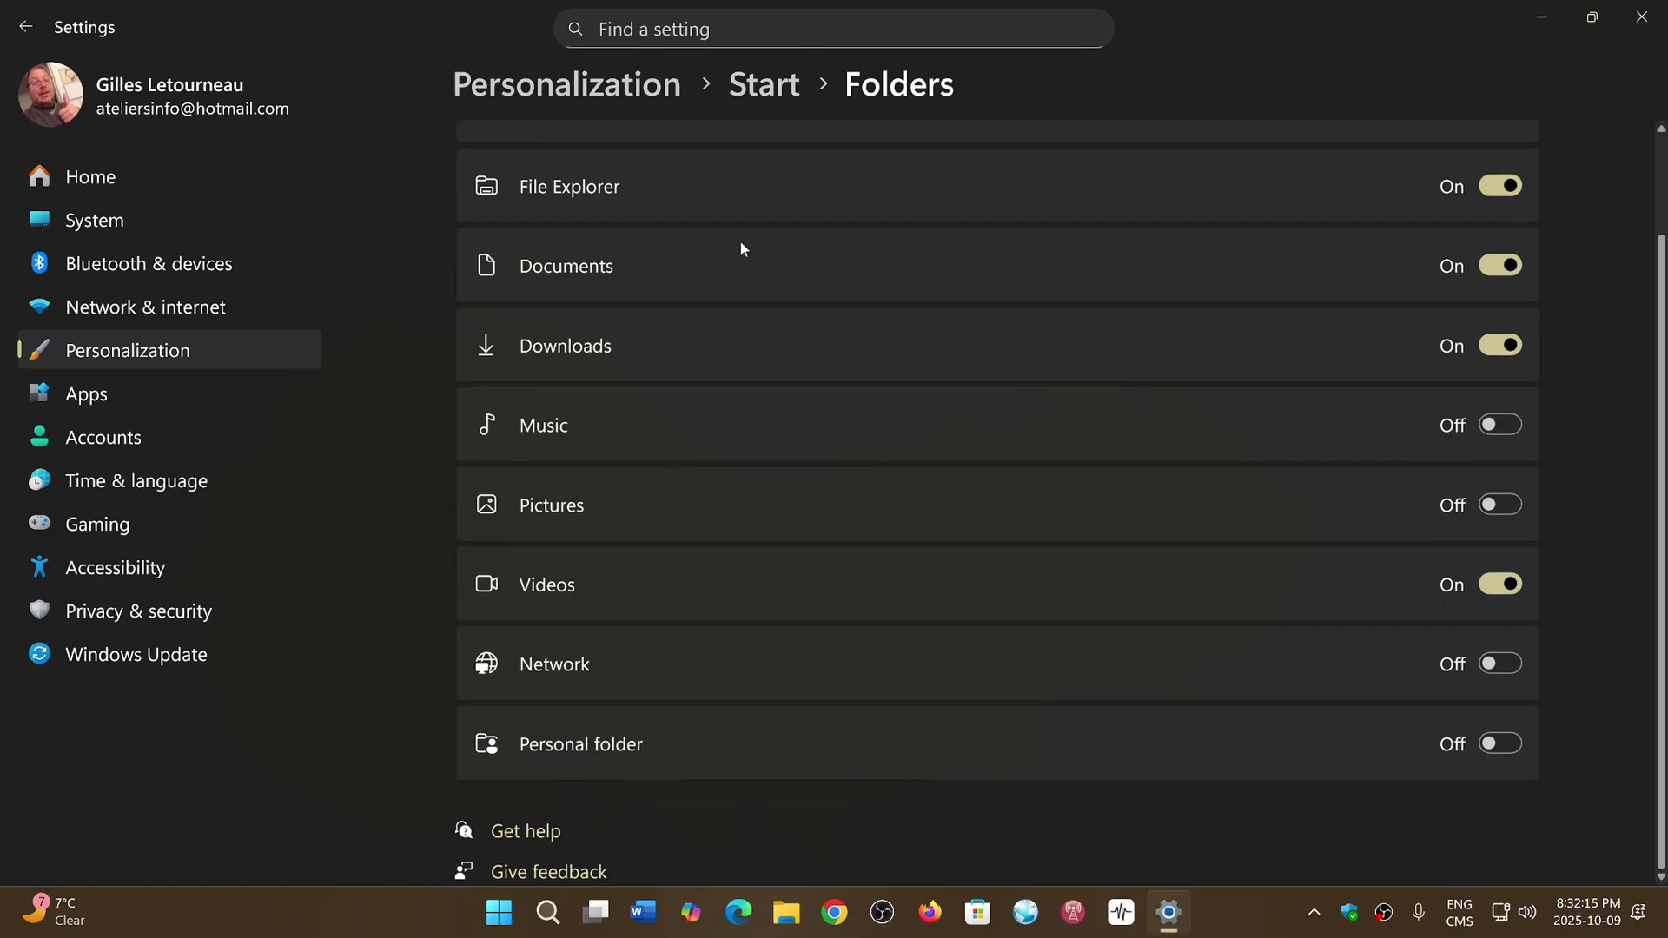
Step: Close Settings, then launch File Explorer from its shortcut beside the Power button
click(1641, 17)
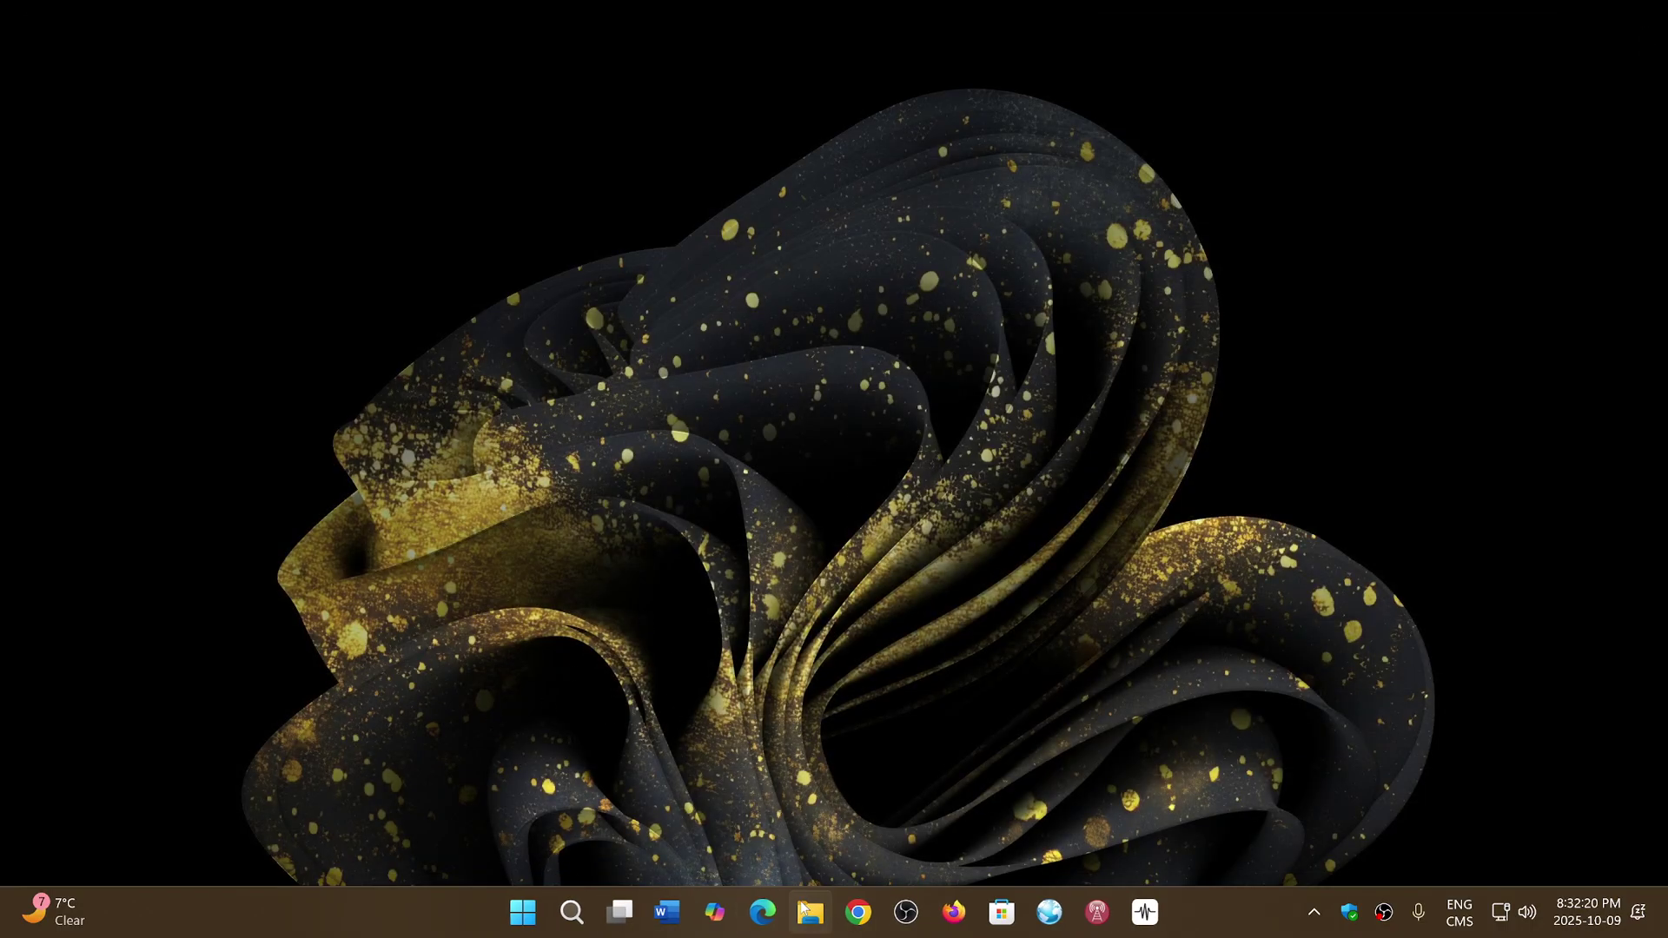
click(523, 912)
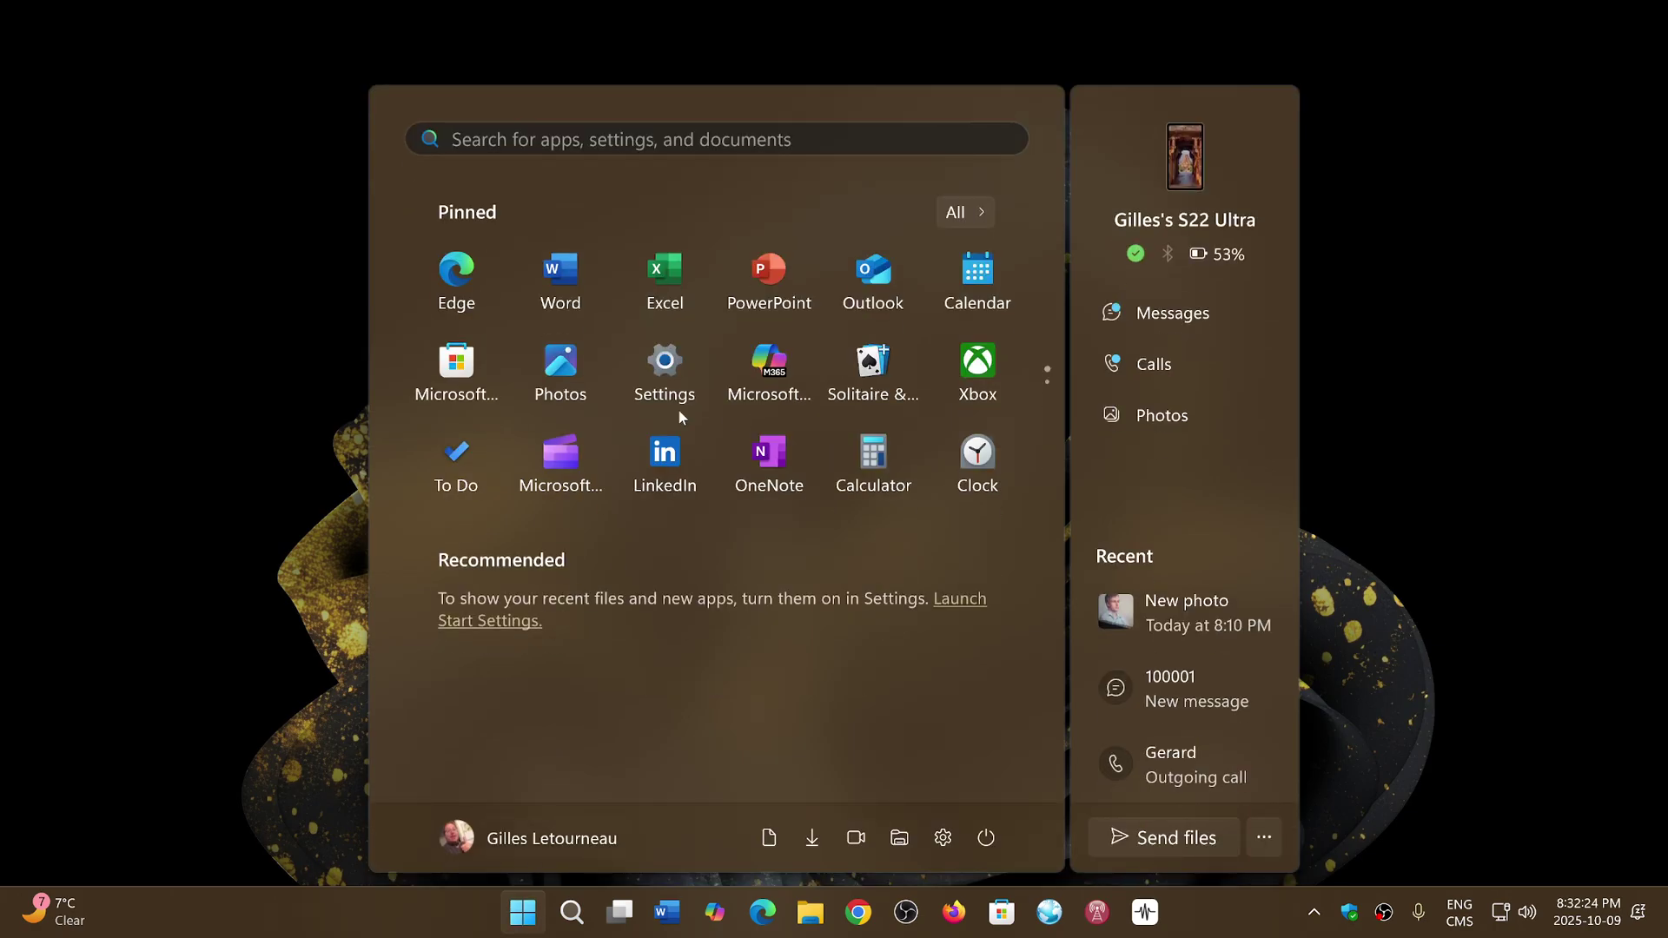
click(899, 838)
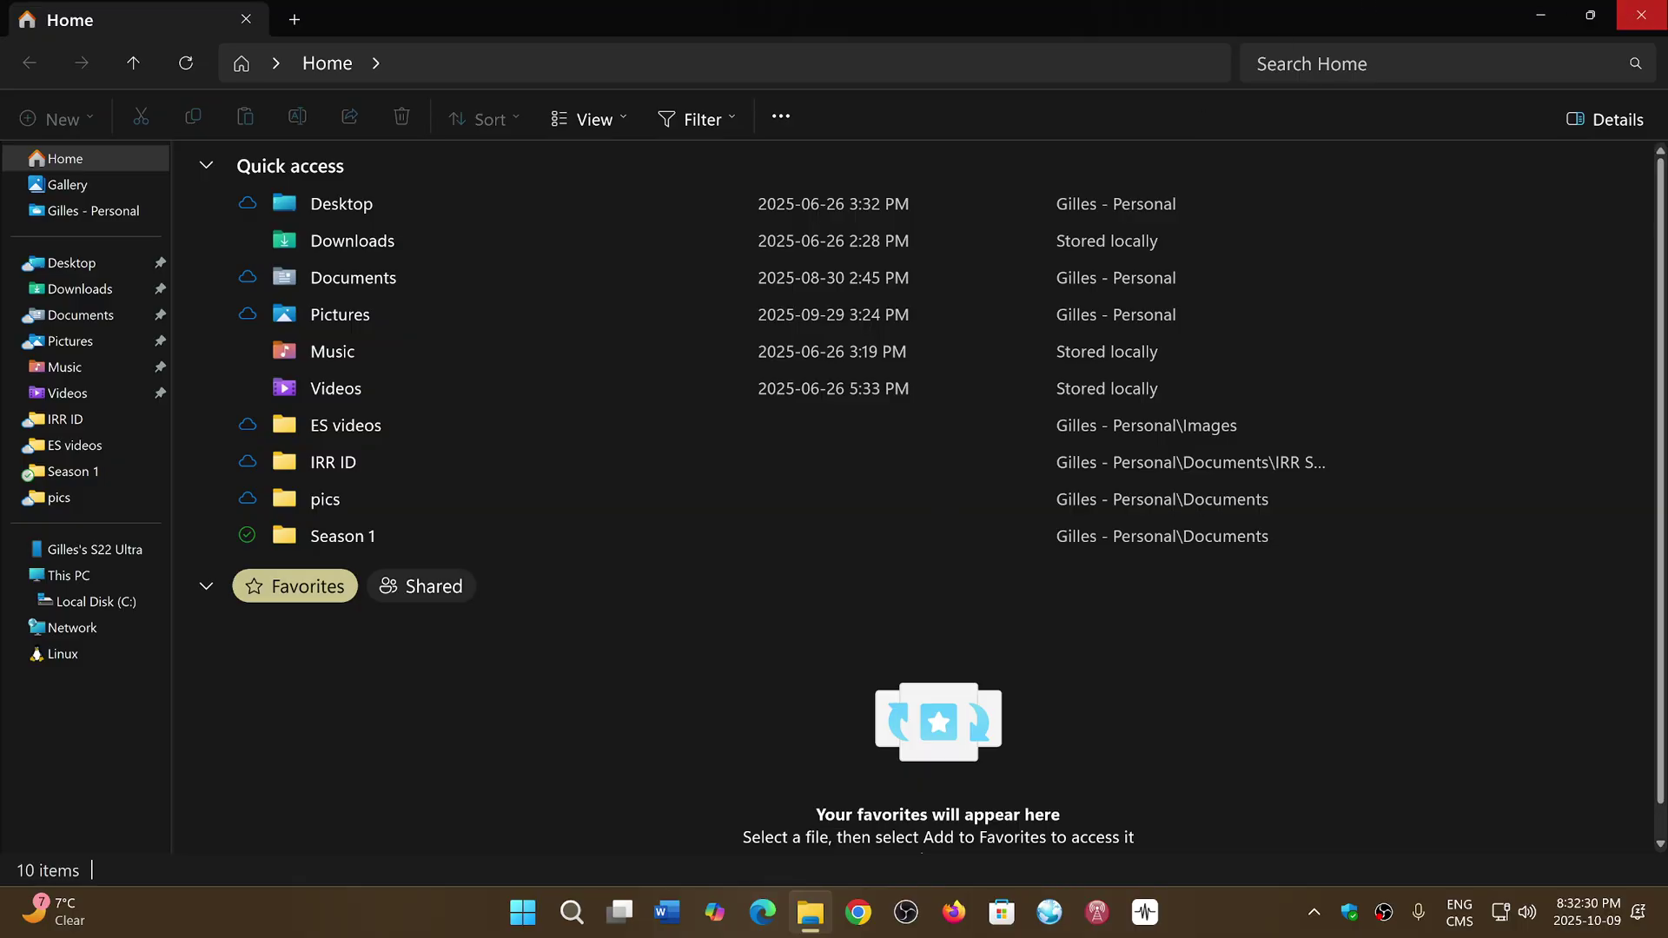
Step: Close File Explorer, reopen Start for a final look, then dismiss it
click(1643, 17)
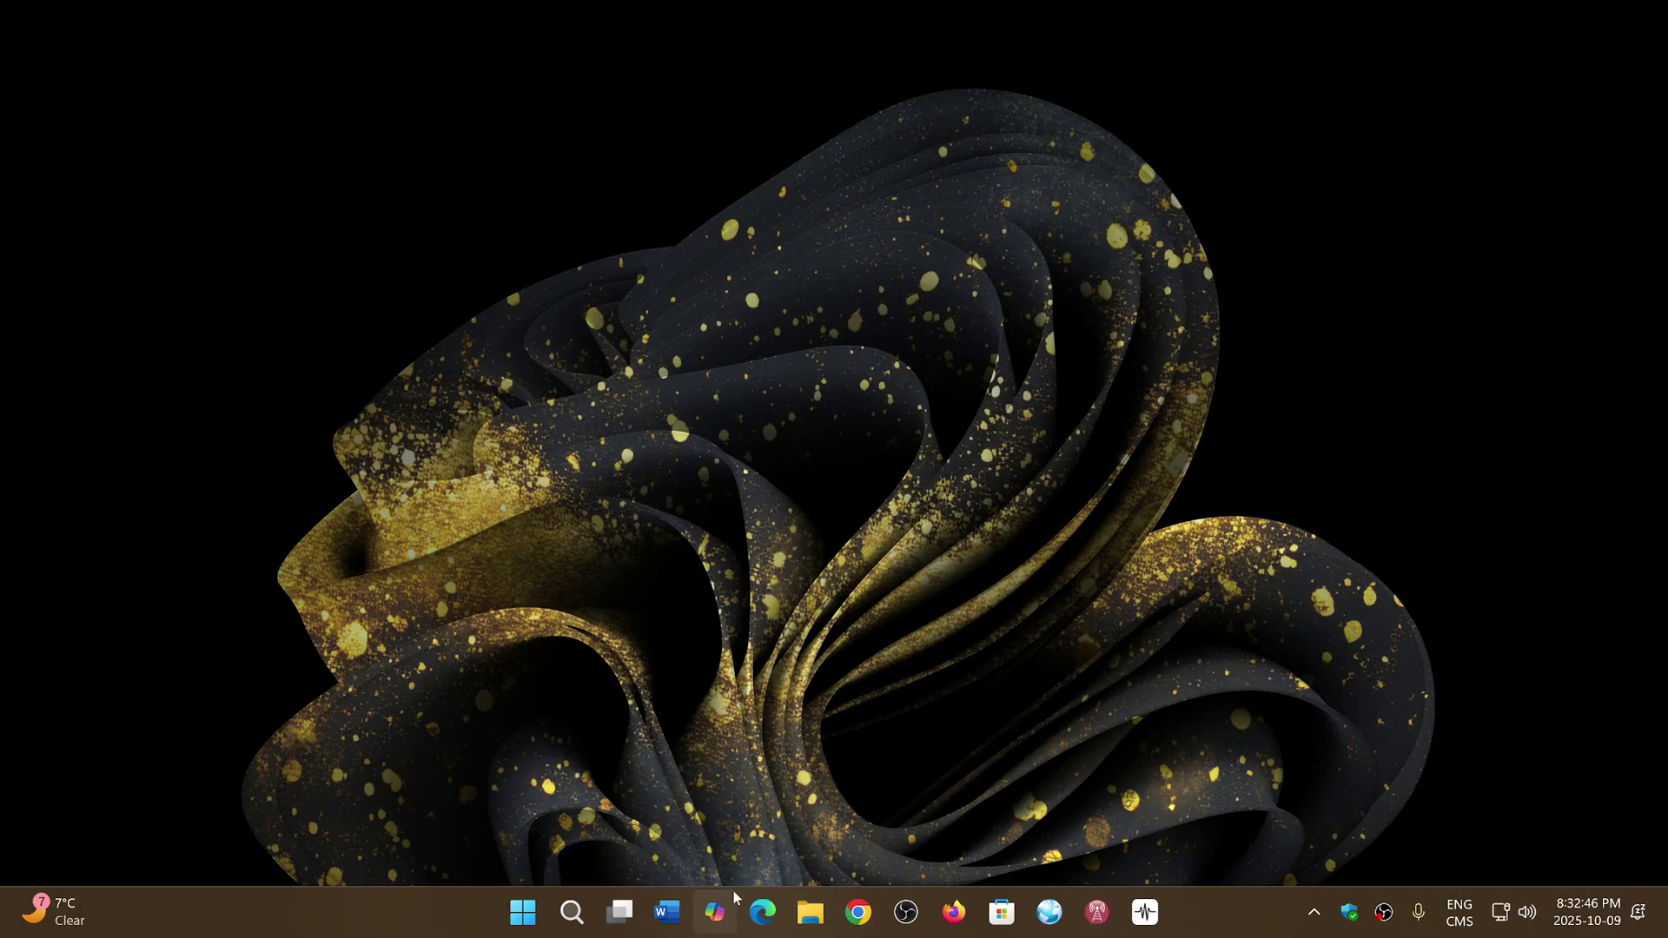
click(524, 913)
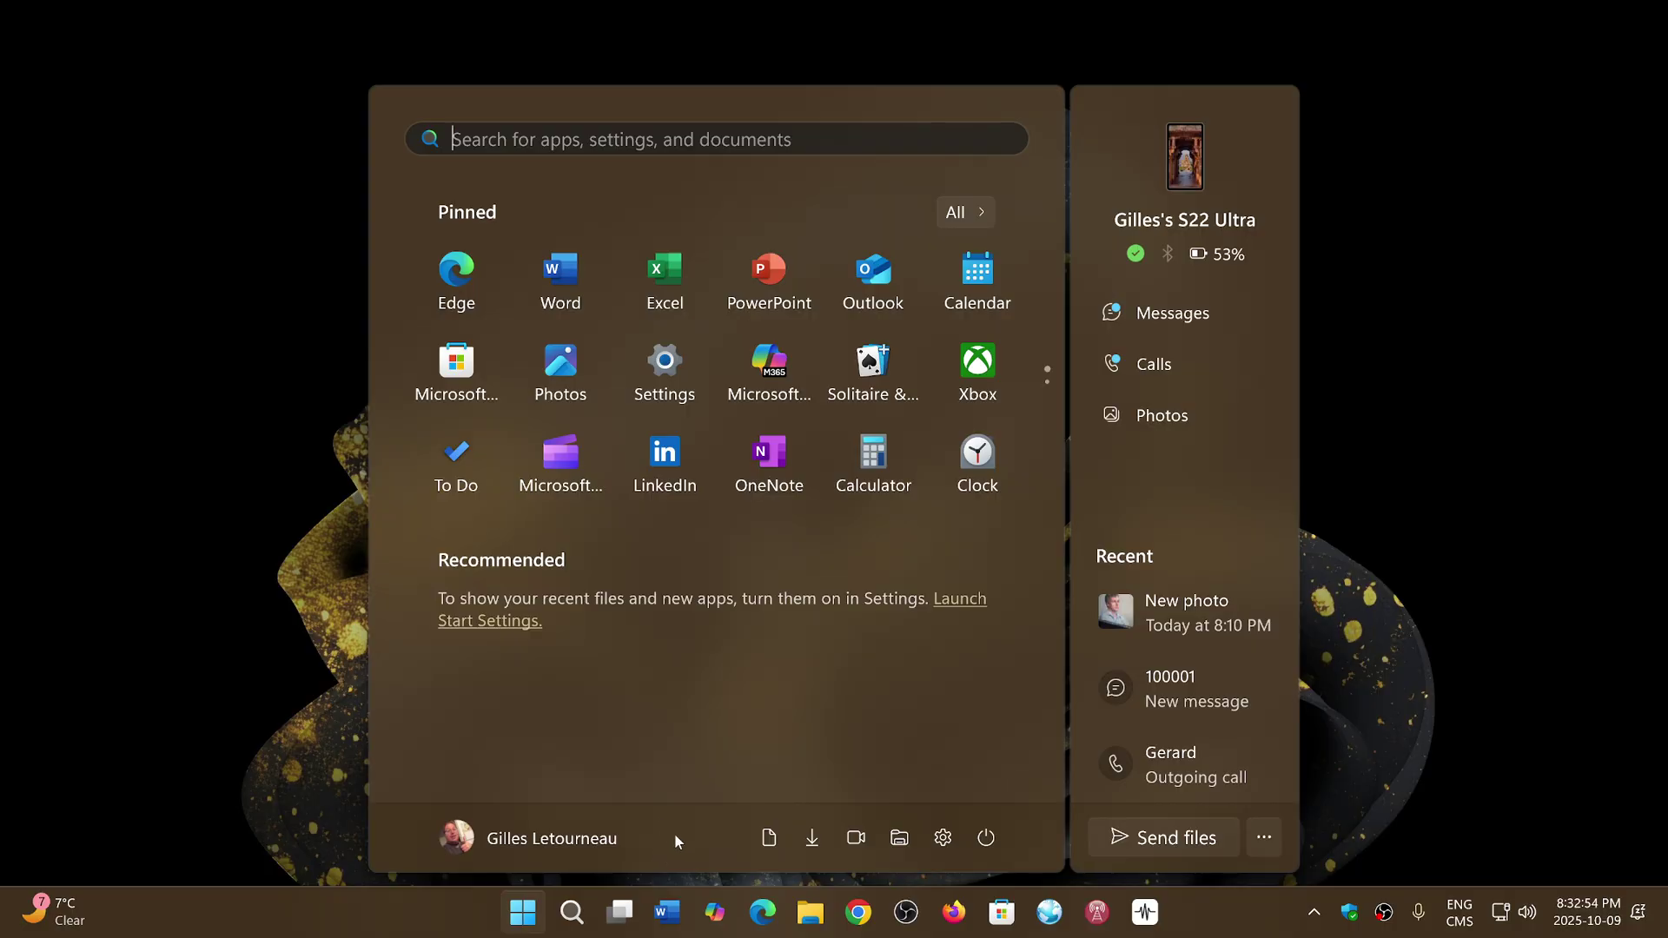
click(1249, 916)
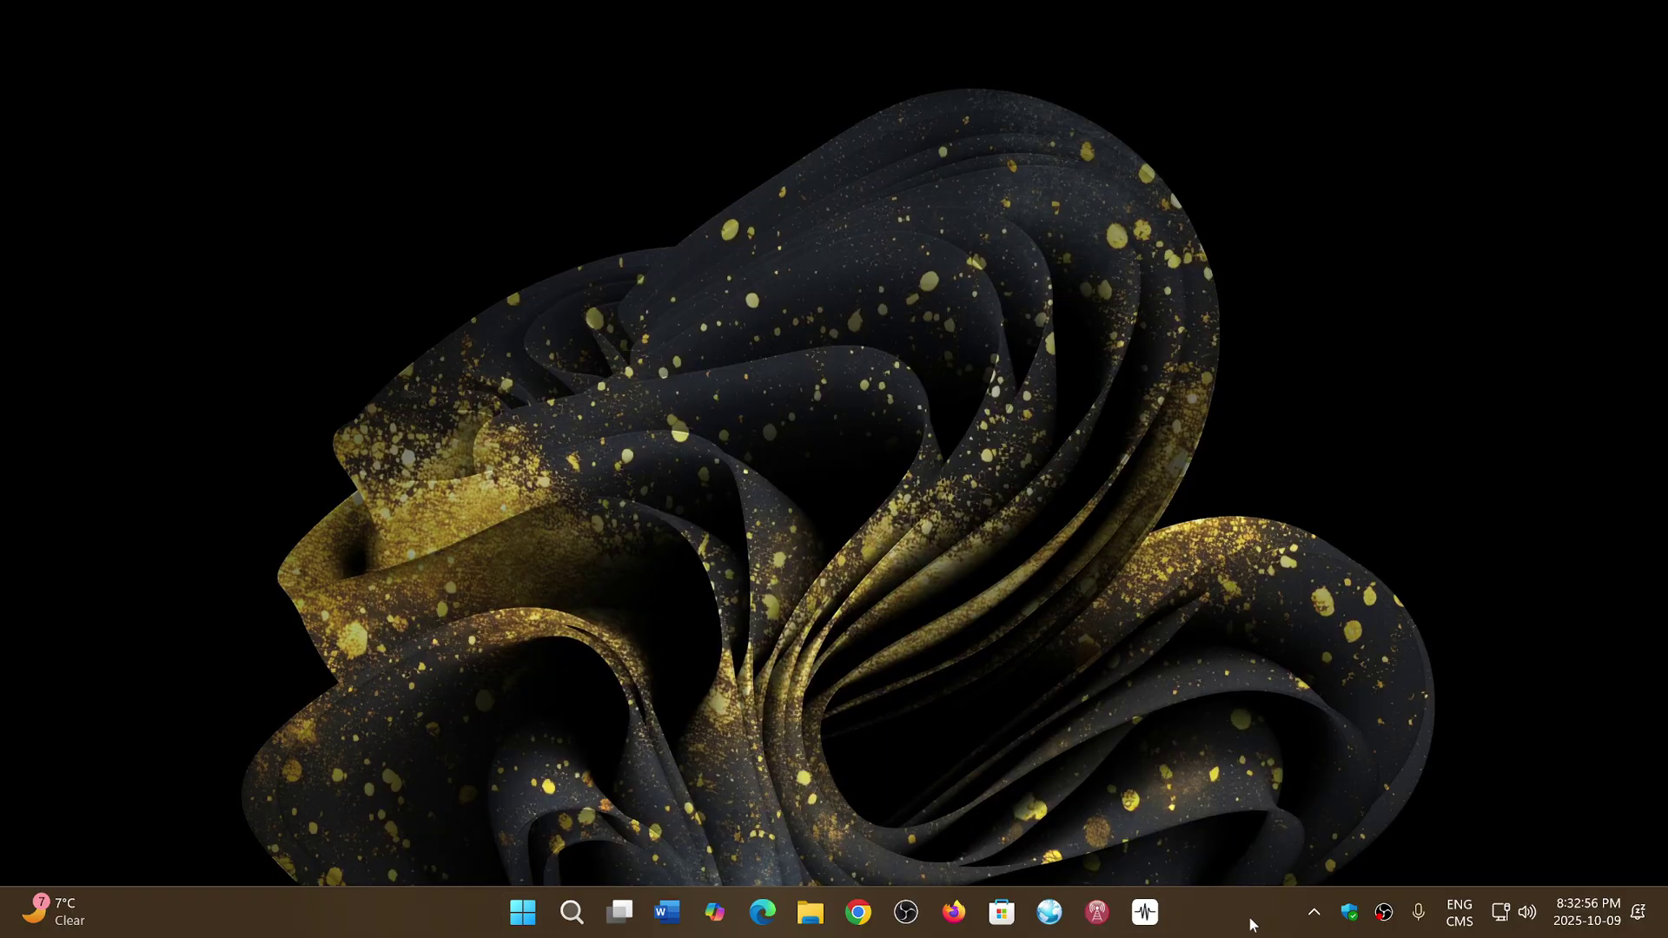